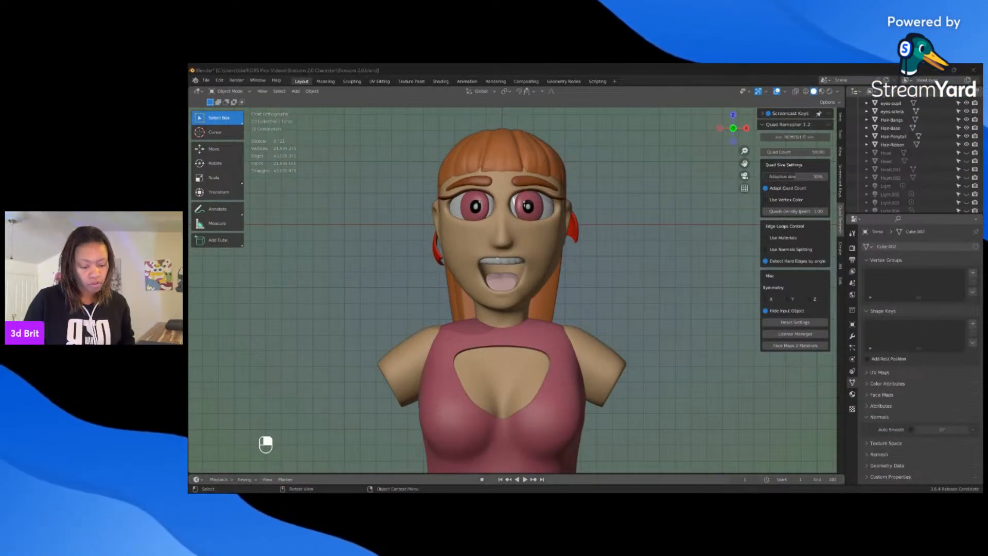
Step: Examine the Blossom 2.0 bust and its base from the front and from angled views
scroll(581, 277, "down", 1)
middle_click_drag(580, 276, 597, 291)
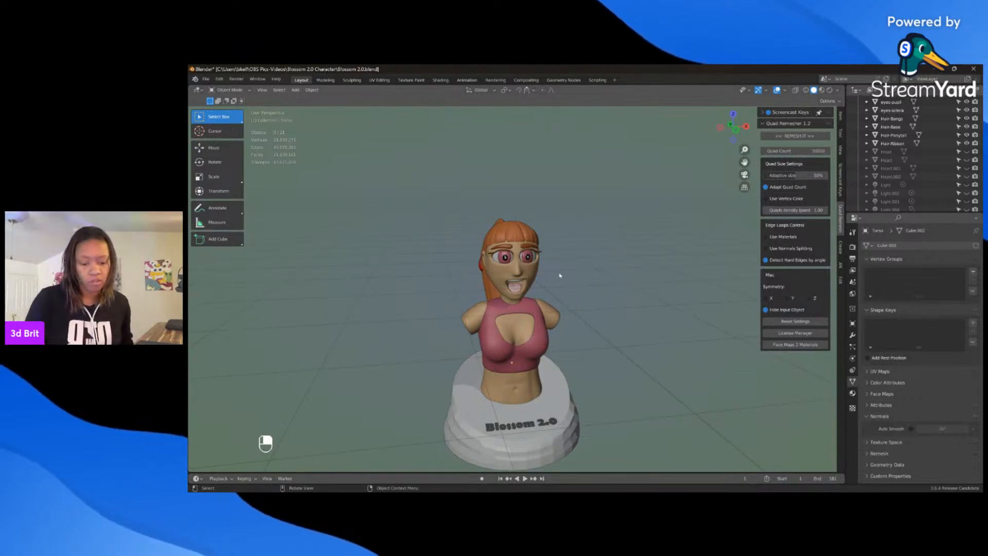
middle_click_drag(560, 275, 520, 268)
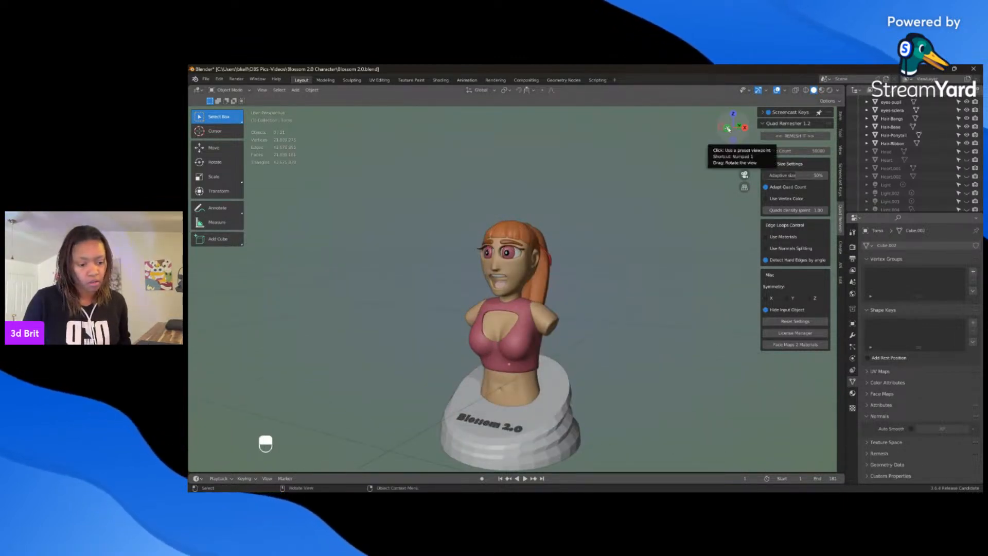
left_click(729, 128)
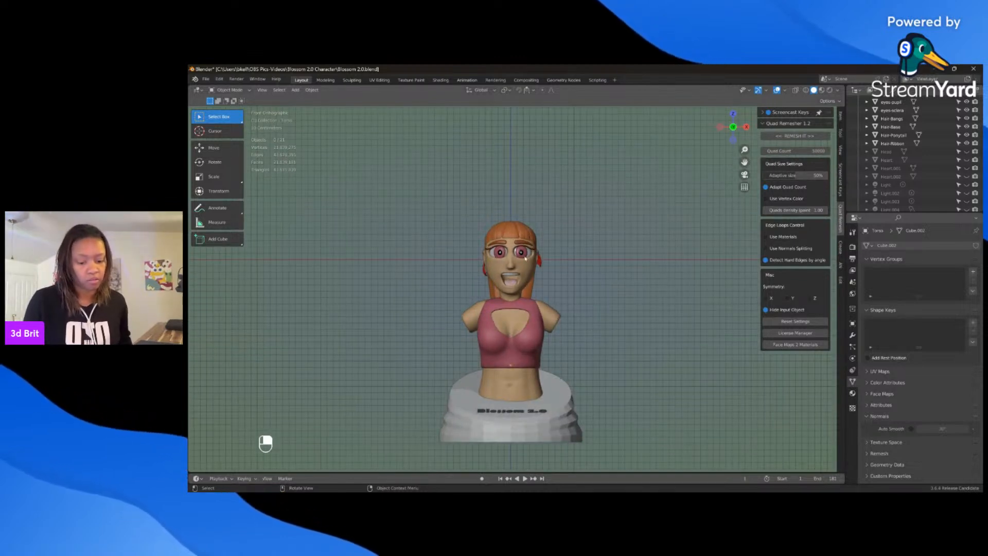
left_click_drag(745, 149, 709, 166)
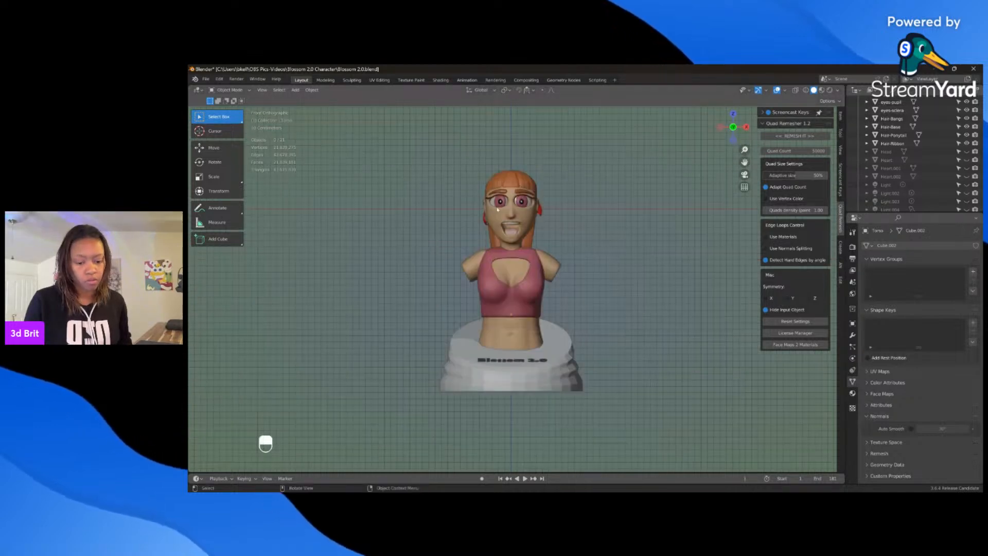
scroll(497, 209, "up", 1)
middle_click_drag(498, 209, 541, 184)
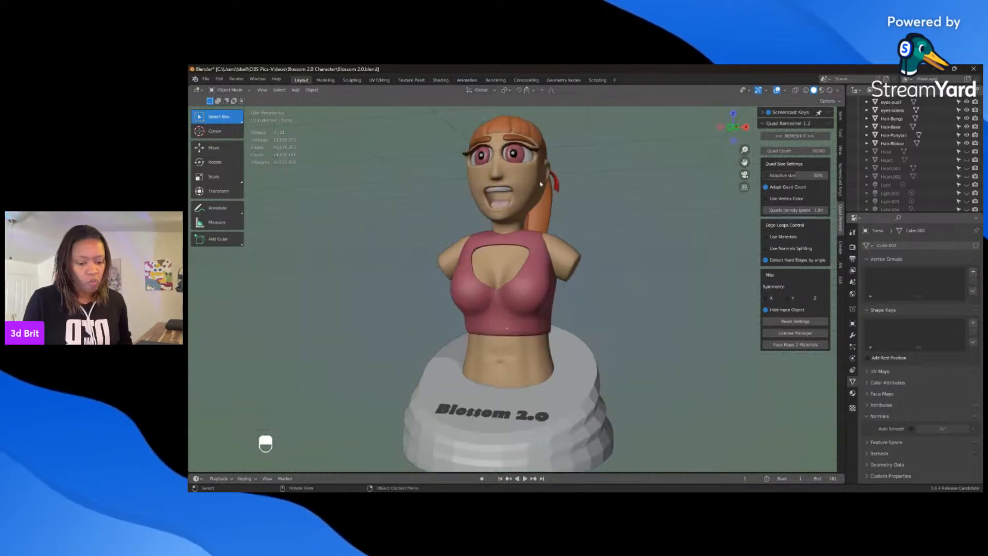
Step: Select the retopologized head and put its mesh in Edit Mode in a close front view
left_click(486, 184)
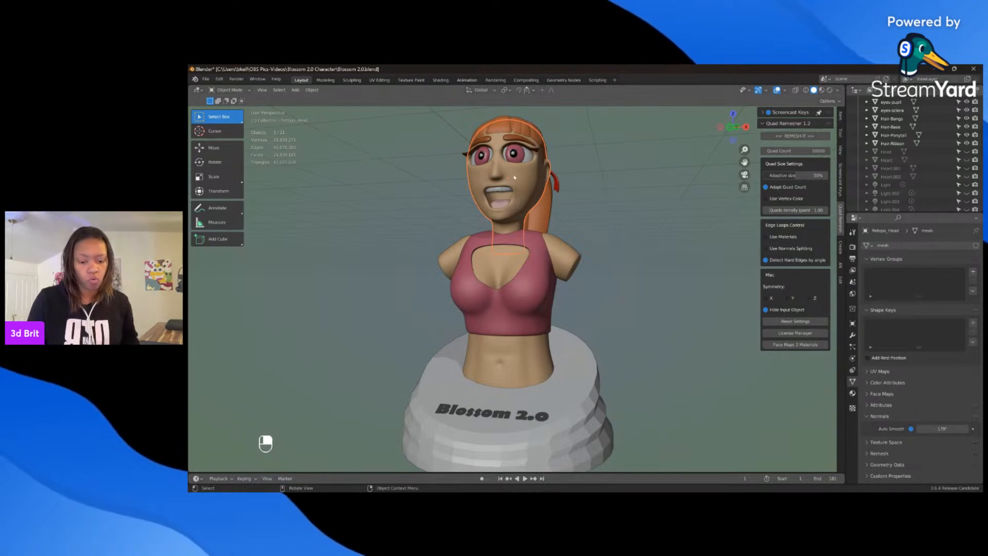
left_click(729, 127)
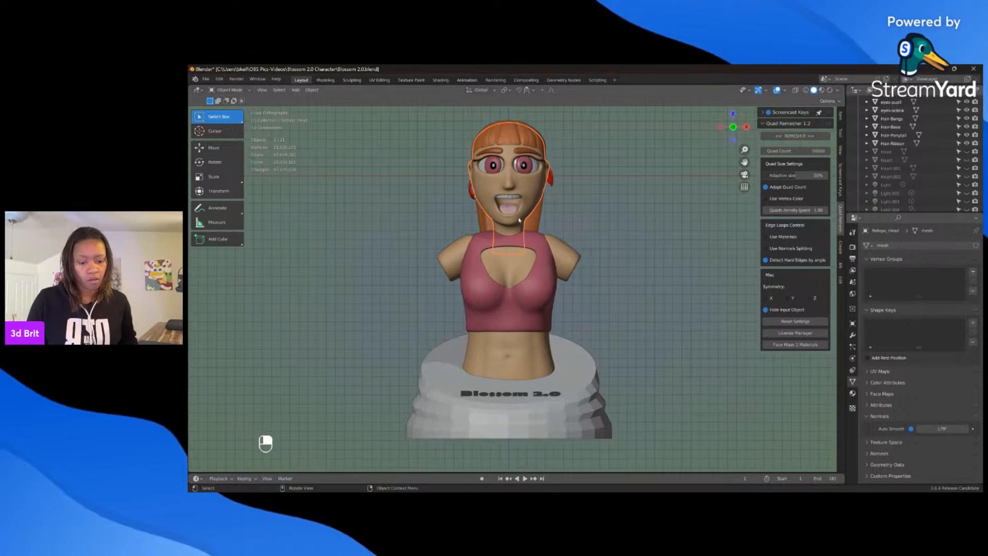
left_click_drag(744, 162, 746, 227)
scroll(511, 186, "up", 2)
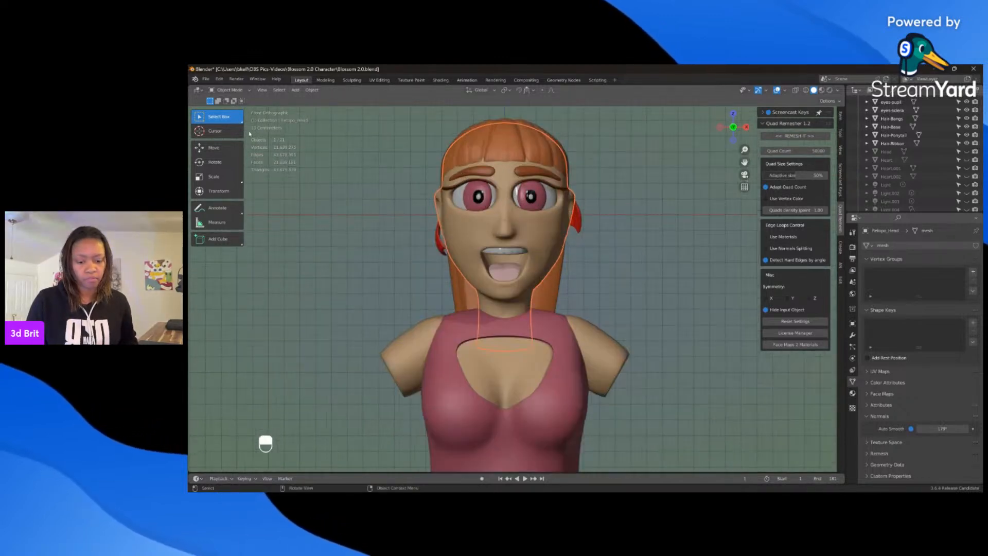
left_click(232, 90)
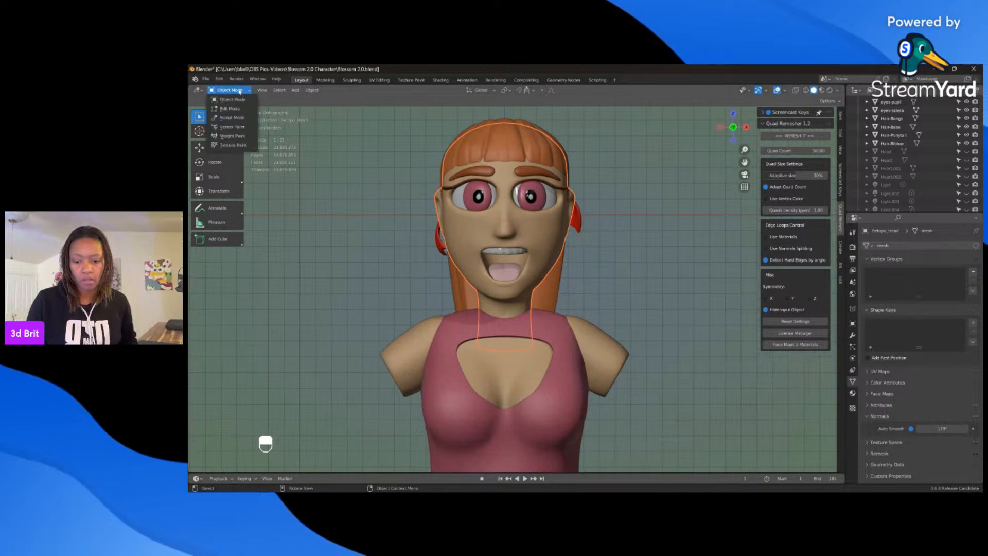
left_click(237, 107)
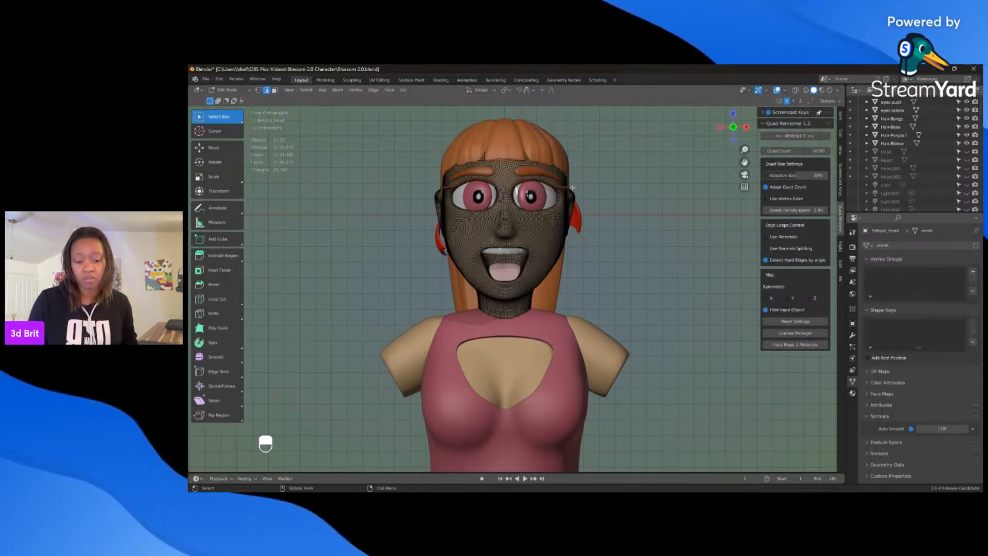
Step: Undo the Edit Mode switch, the head selection and the earlier actions, going back to a previous Edit Mode state of the head mesh
scroll(650, 155, "down", 2)
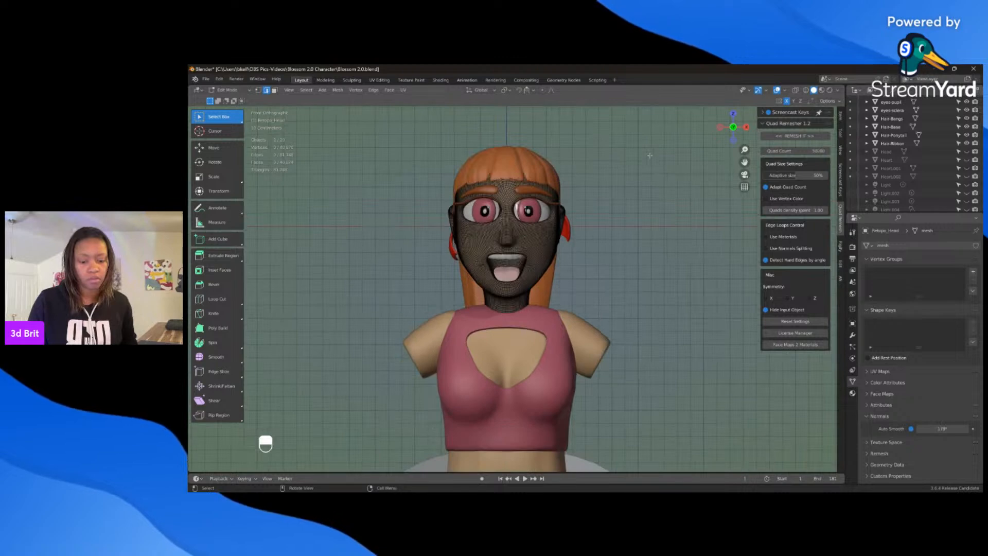
key("ctrl+z")
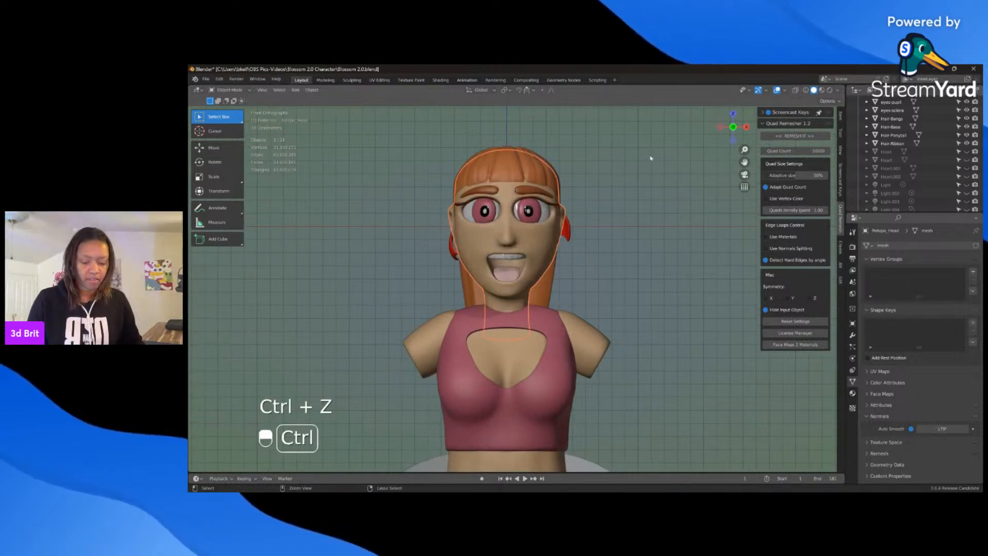
key("ctrl+z")
key("ctrl+z")
key("ctrl+z")
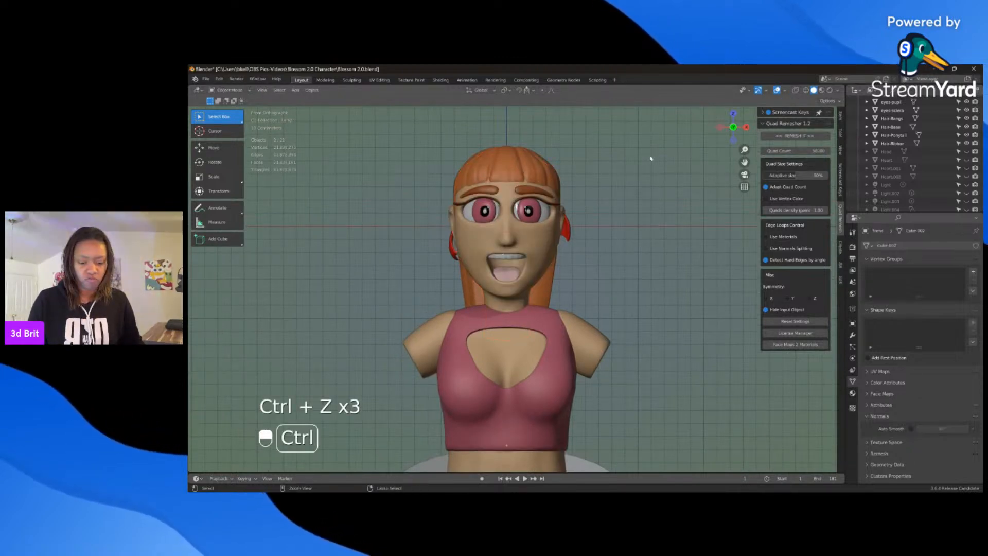
scroll(650, 158, "up", 2)
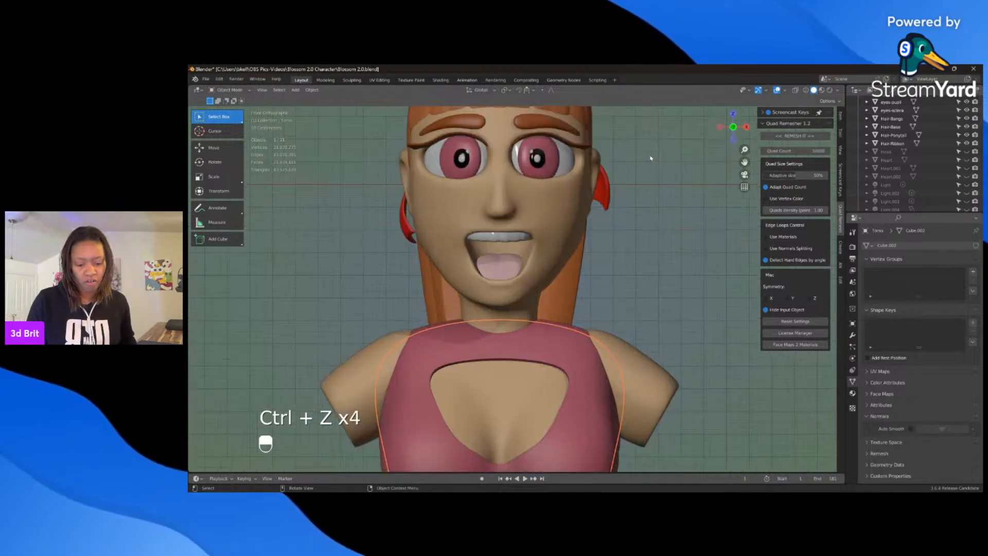
key("ctrl+z")
key("ctrl+z")
key("ctrl+z")
key("ctrl+z")
key("ctrl+z")
key("ctrl+z")
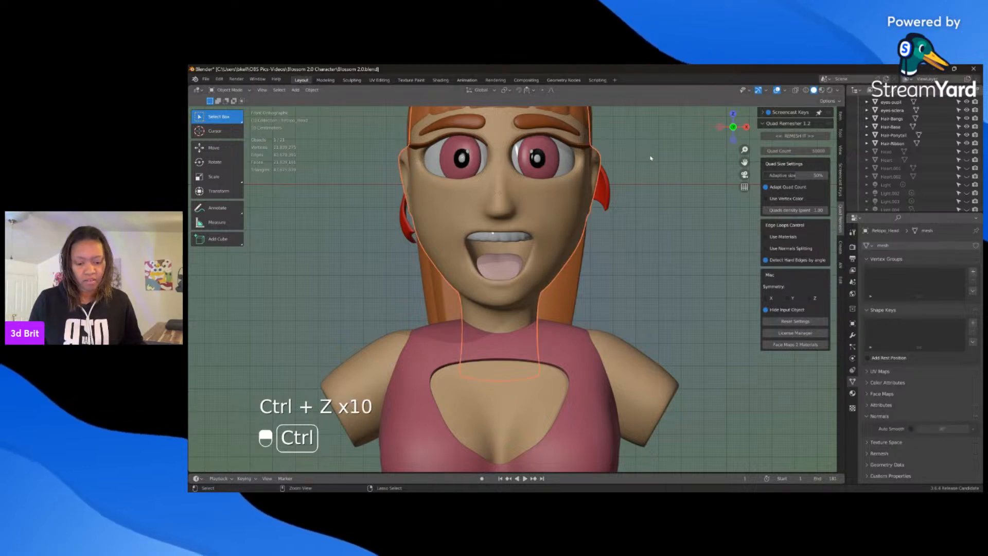
key("ctrl+z")
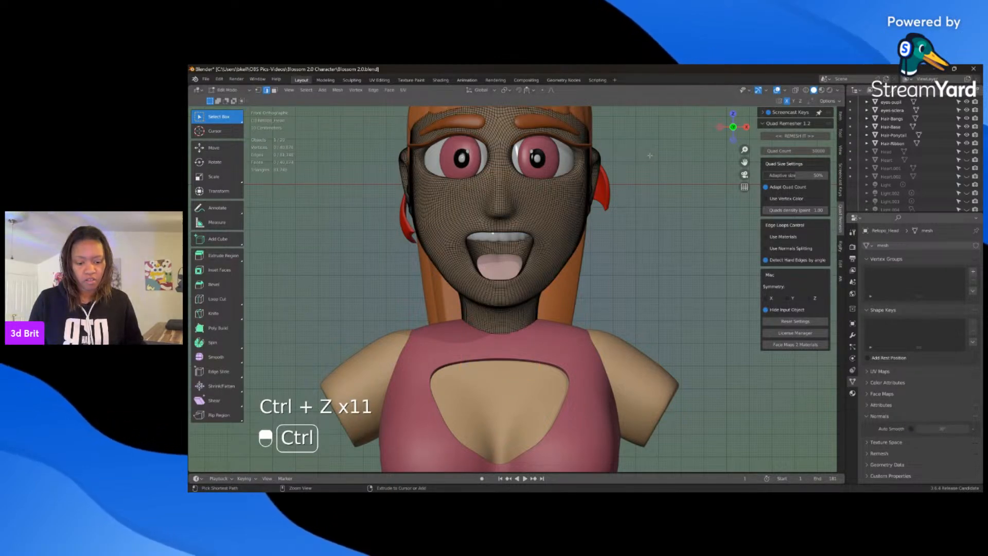
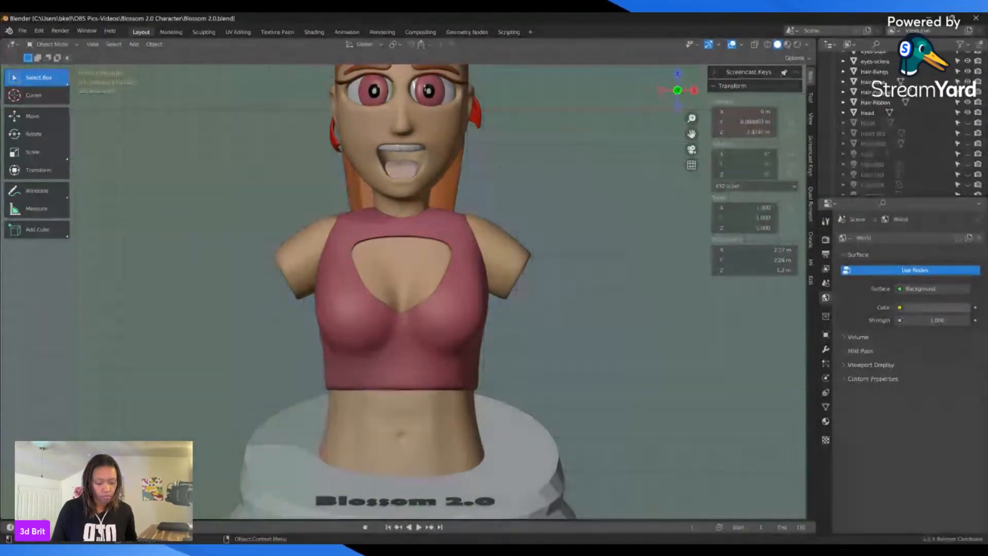
Step: Select the head of the bust in a front view and turn on the Statistics overlay in the viewport
scroll(664, 124, "up", 1)
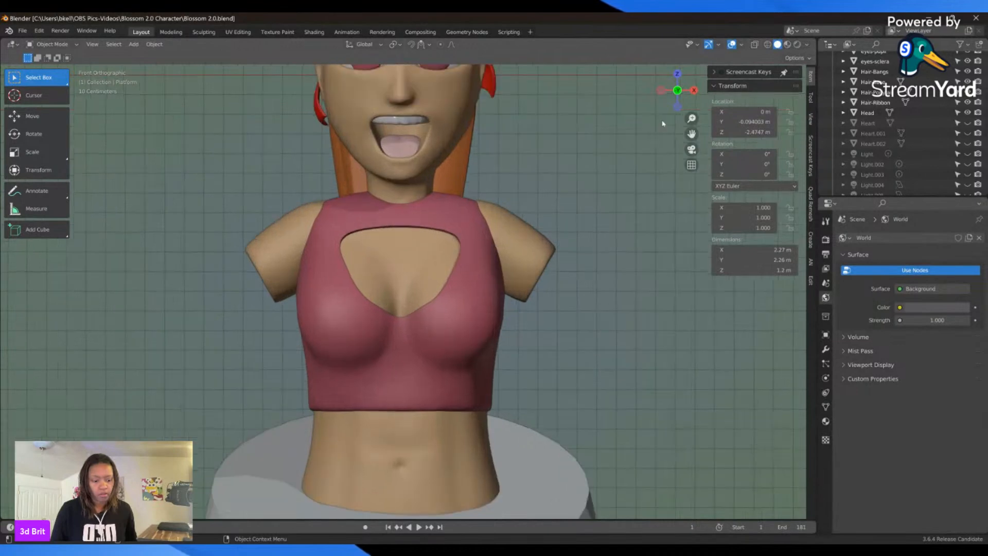
left_click_drag(693, 135, 664, 169)
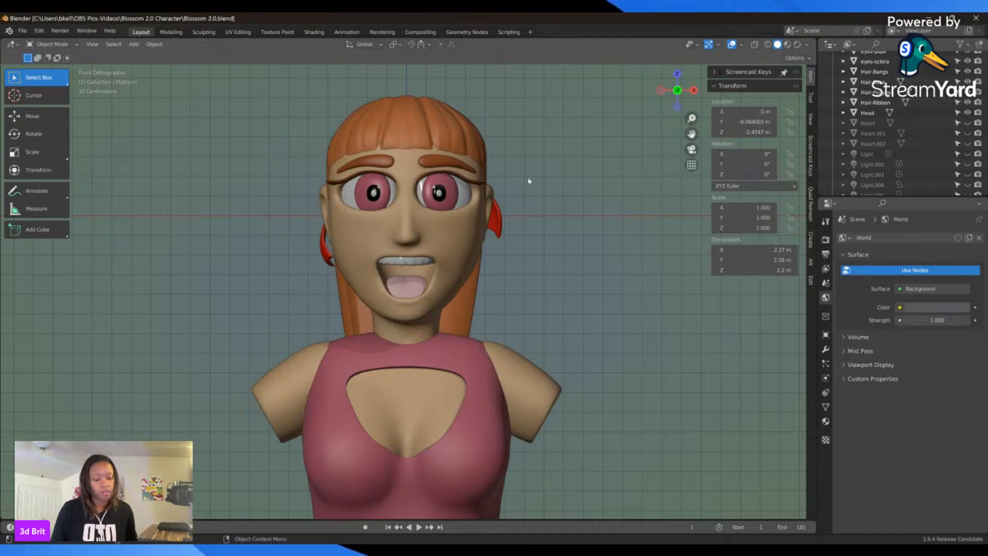
left_click(459, 243)
left_click(457, 215)
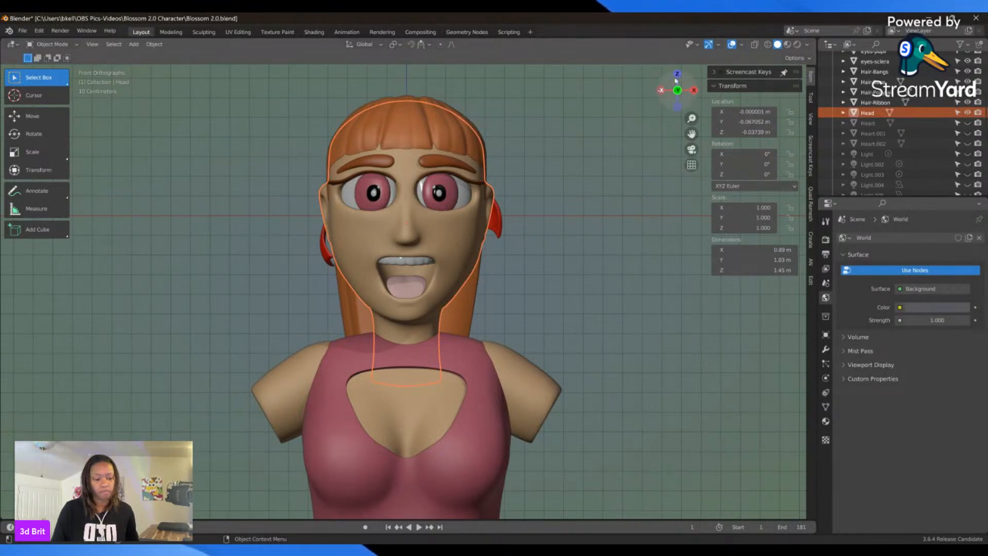
left_click(743, 44)
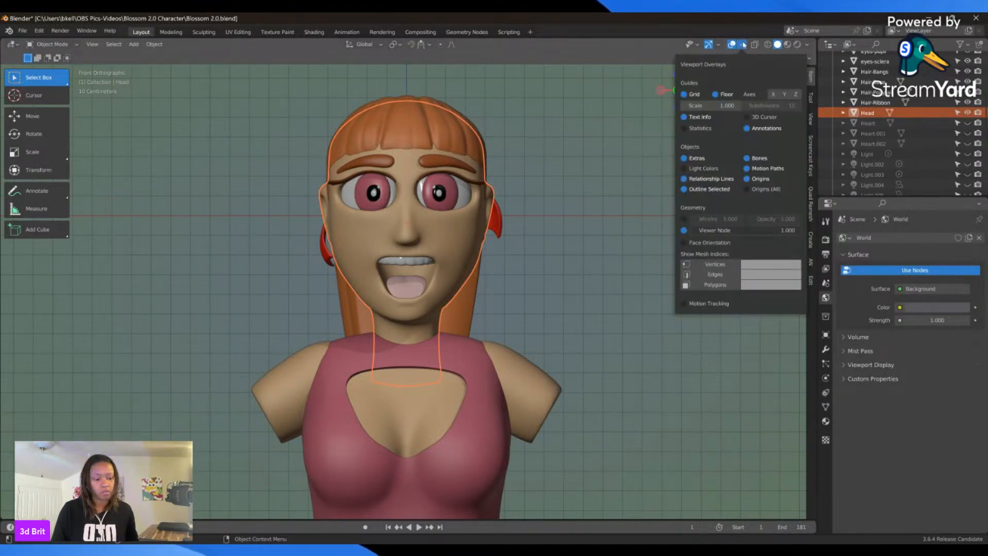
left_click(685, 130)
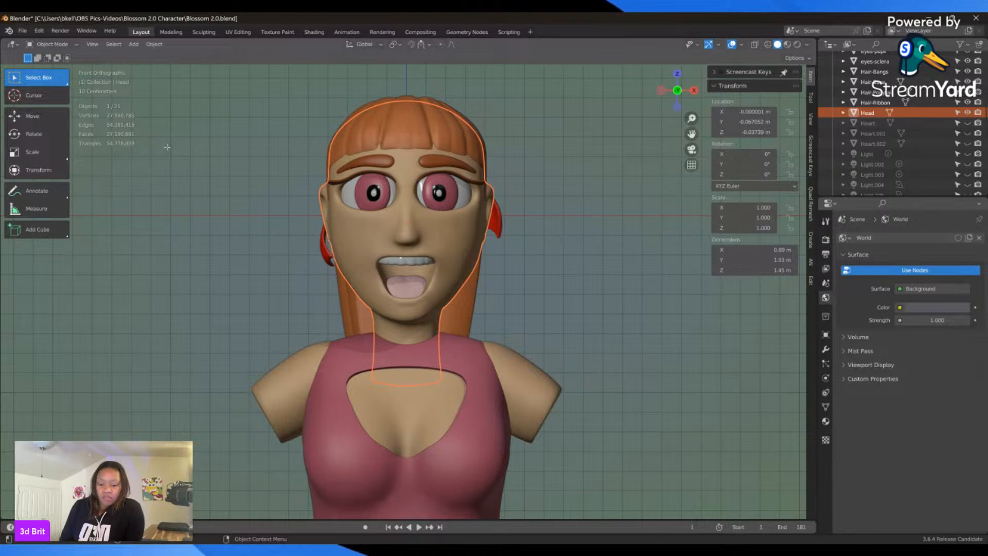
Step: Put the head mesh in Edit Mode and examine its wireframe density up close around the cheek and jaw
key("Tab")
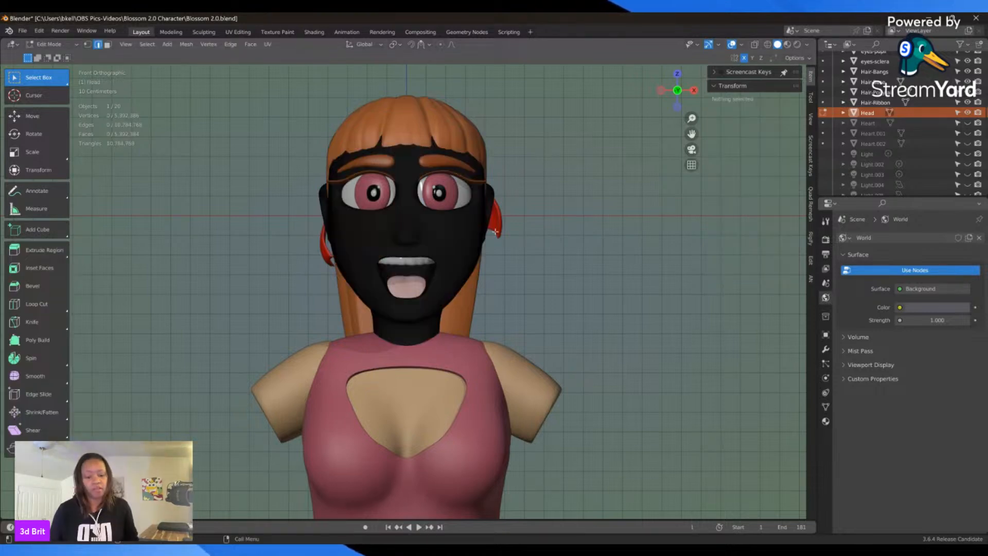
scroll(494, 231, "up", 1)
scroll(493, 232, "up", 2)
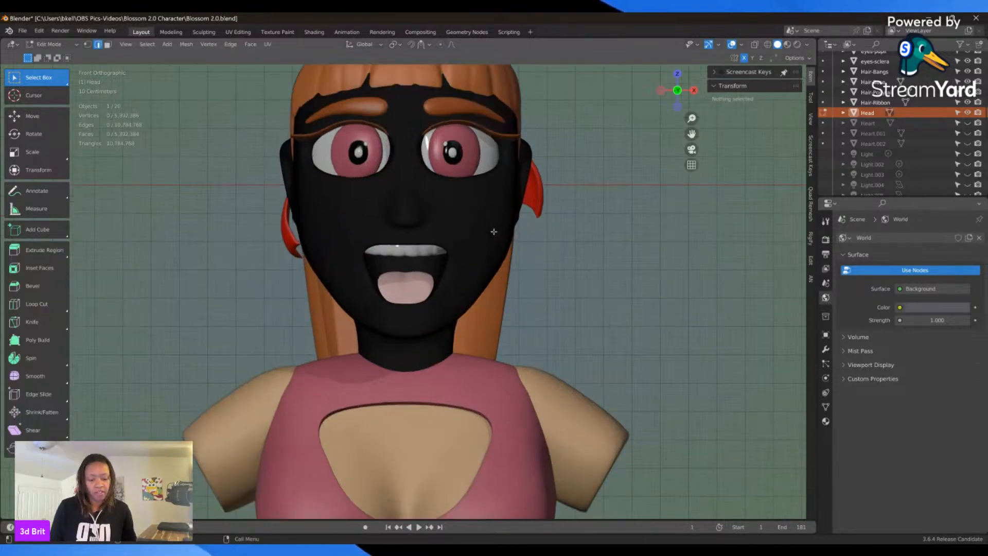
middle_click_drag(455, 236, 438, 255)
scroll(438, 259, "up", 2)
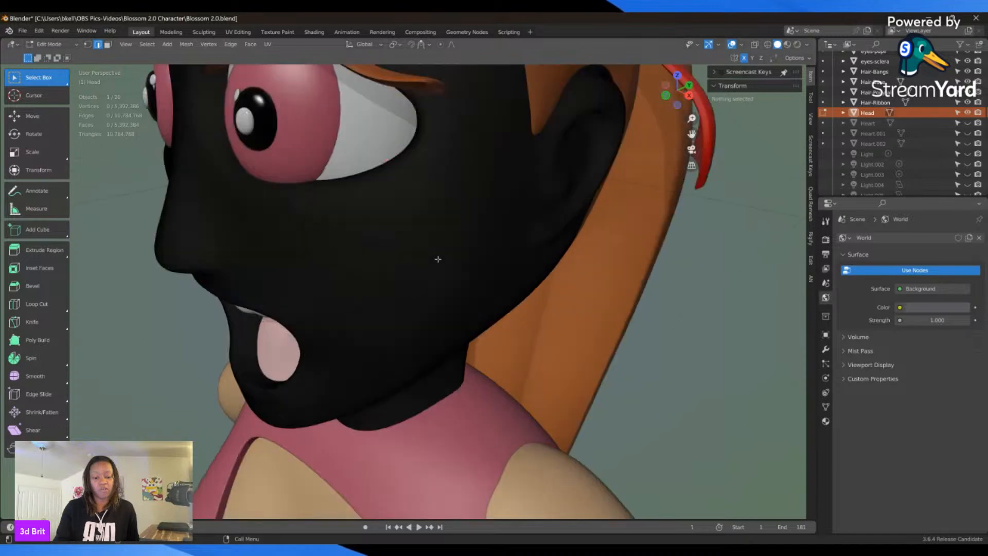
scroll(438, 259, "up", 2)
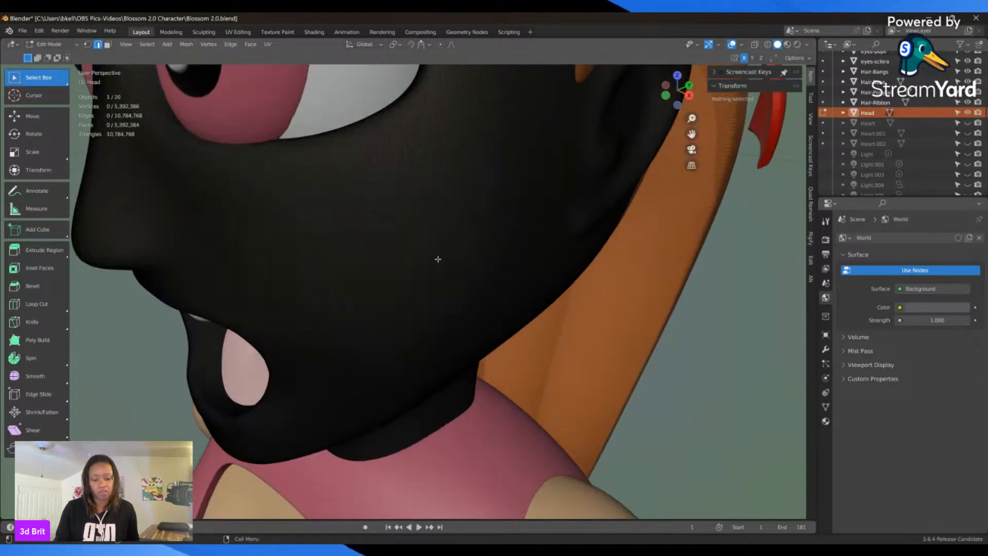
scroll(438, 259, "up", 2)
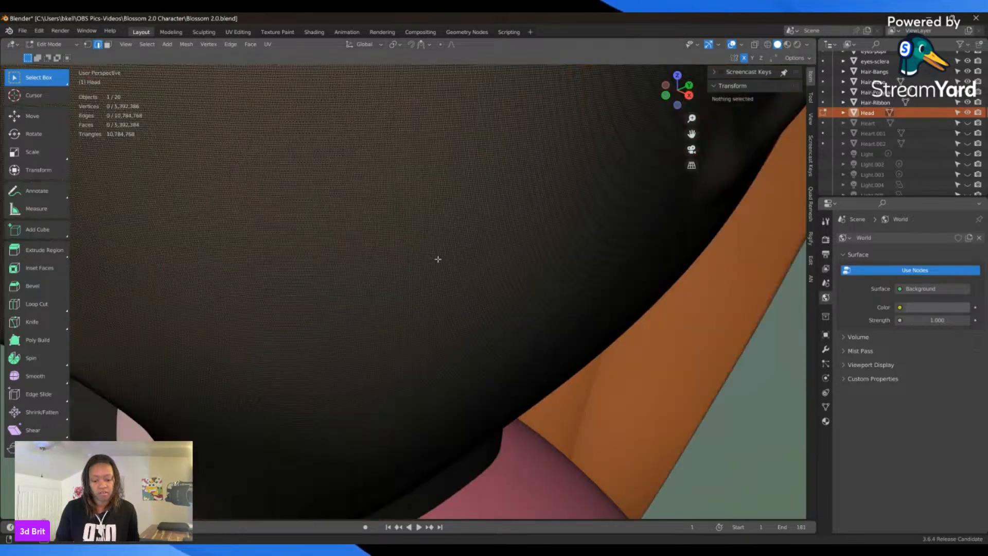
middle_click_drag(438, 259, 450, 243)
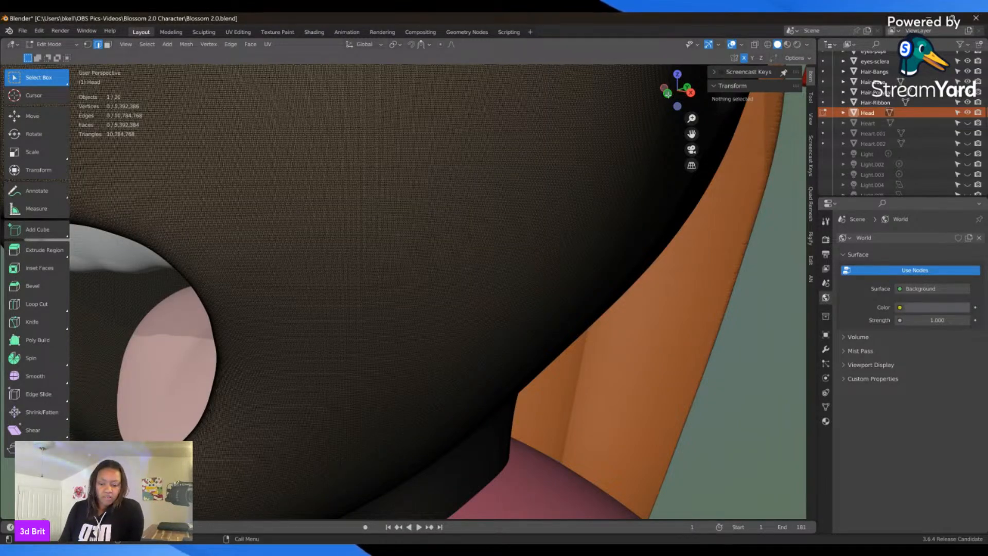
scroll(590, 180, "down", 14)
key("KP_1")
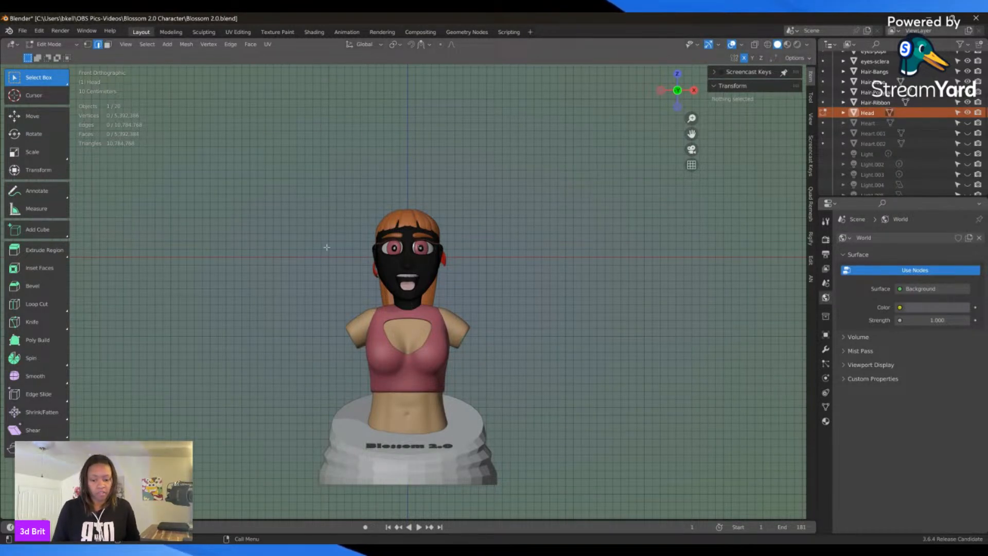
scroll(432, 240, "up", 6)
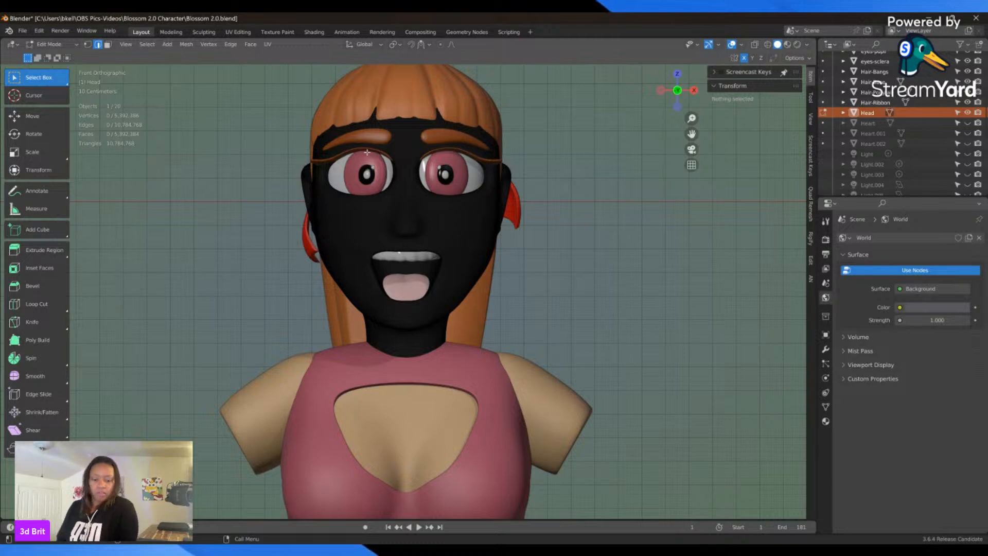
Step: Select the entire head mesh to check its geometry statistics, and clear the selection
key("a")
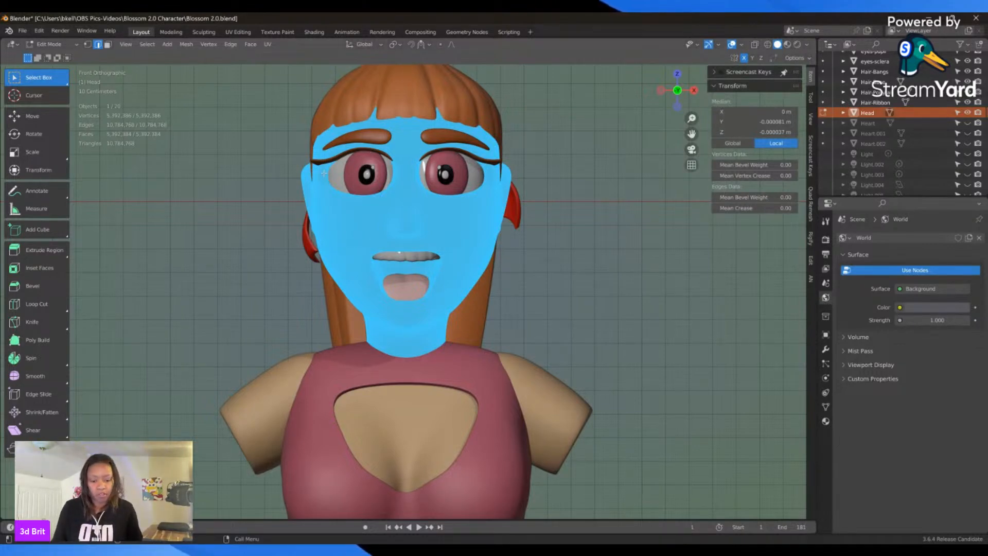
scroll(323, 173, "up", 2)
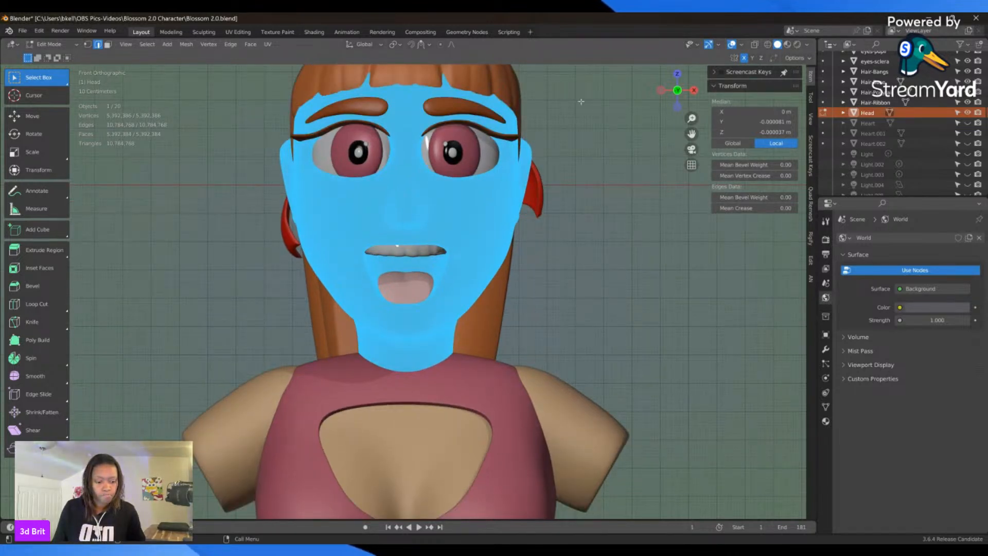
left_click(563, 163)
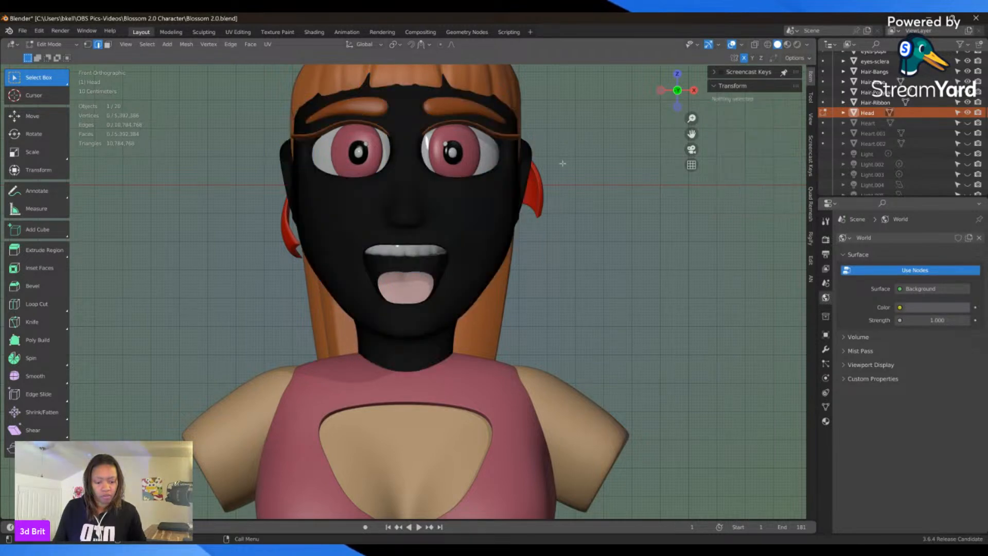
Step: Enable Screencast Keys and remesh the head with Quad Remesher at a quad count of 50000
left_click(721, 72)
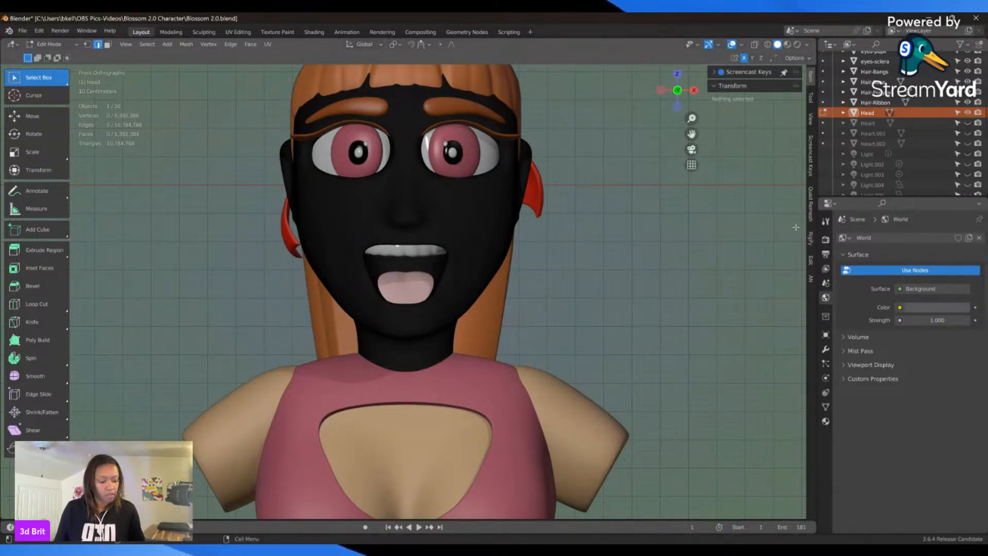
left_click(812, 198)
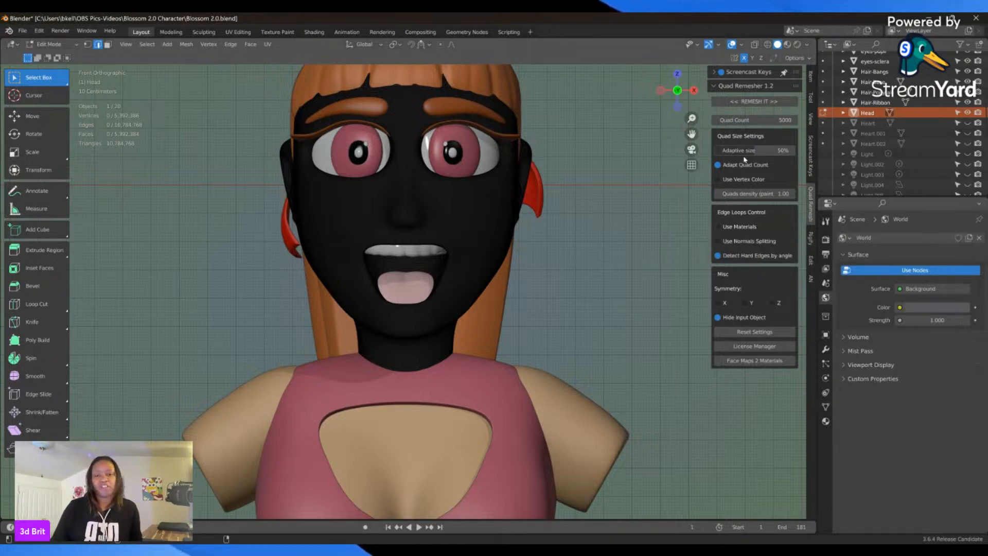
left_click(751, 119)
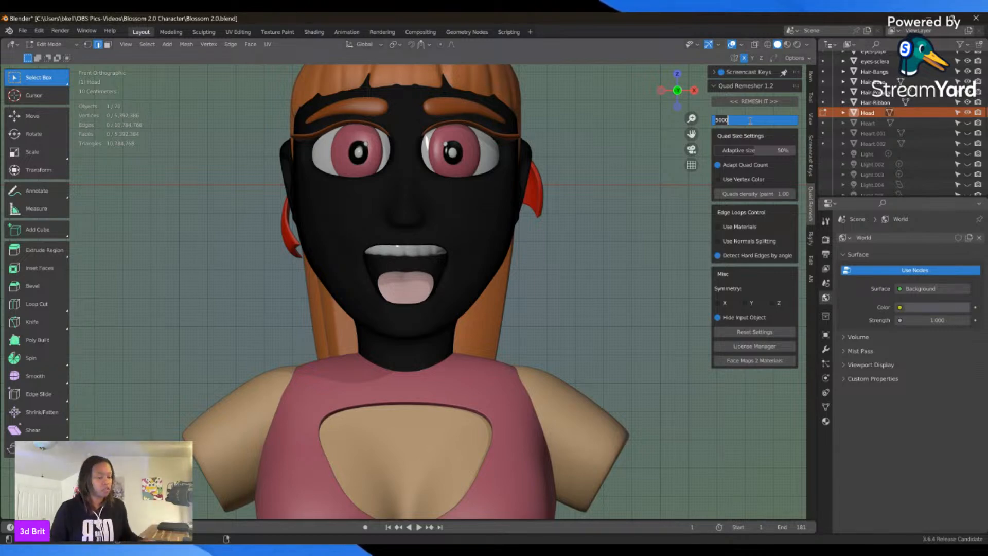
type("5000")
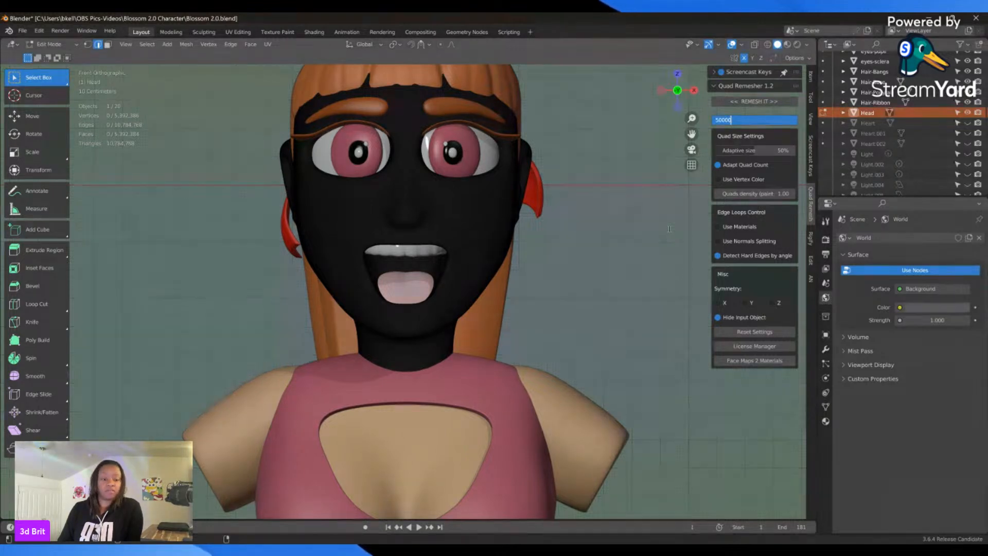
type("0")
key("Return")
left_click(735, 102)
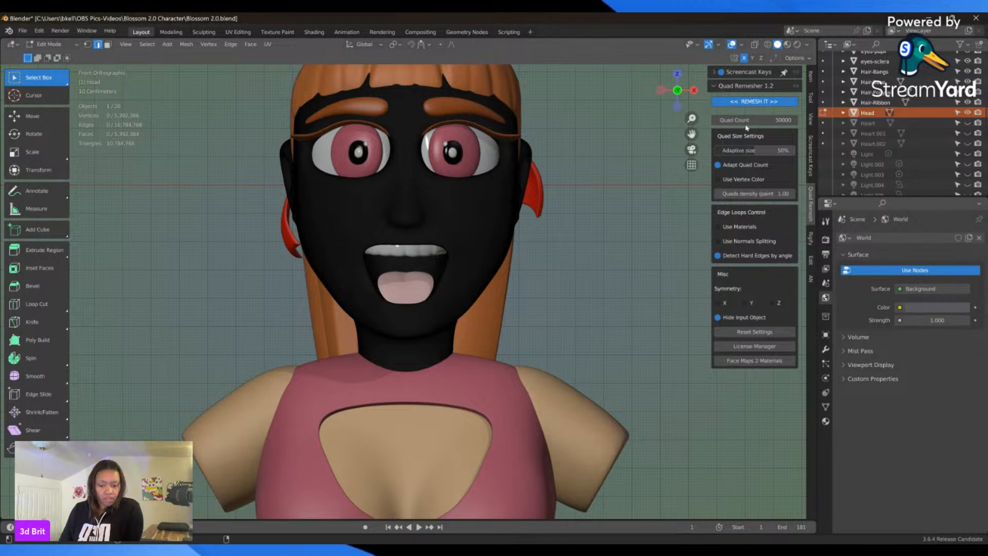
left_click(751, 101)
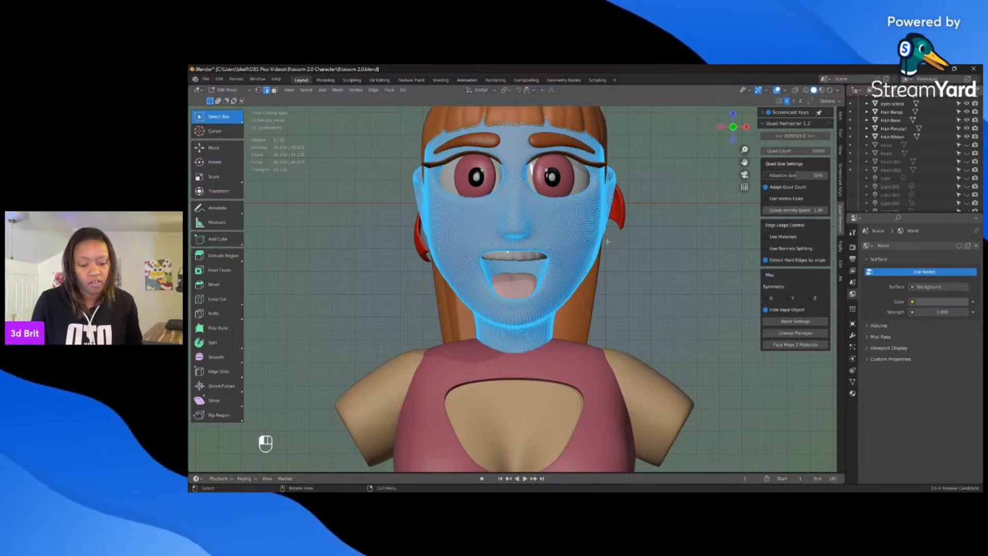
Step: Inspect the remeshed head's wireframe up close, both unselected and fully selected, and return to Object Mode
scroll(622, 243, "up", 3)
left_click(629, 251)
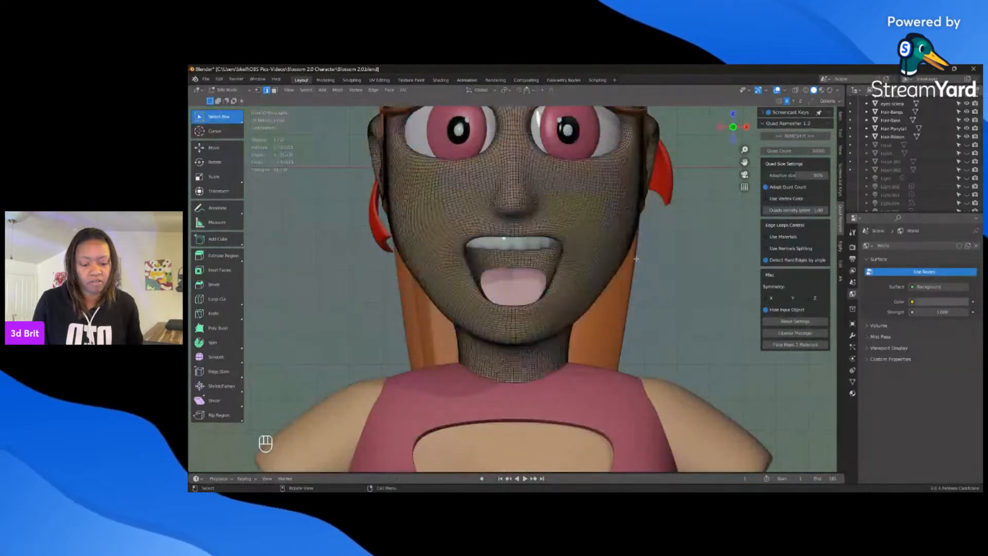
middle_click_drag(636, 259, 615, 265)
key("a")
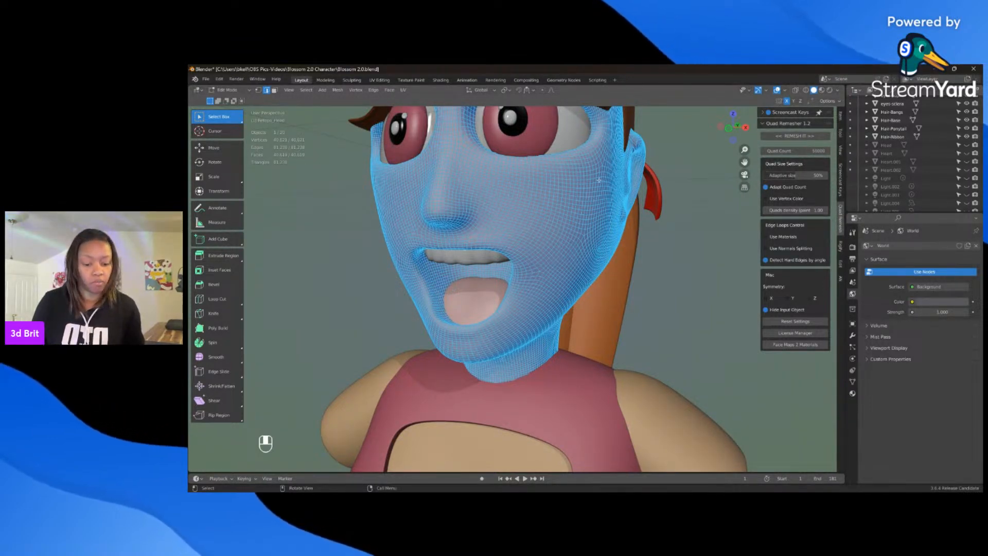
key("KP_1")
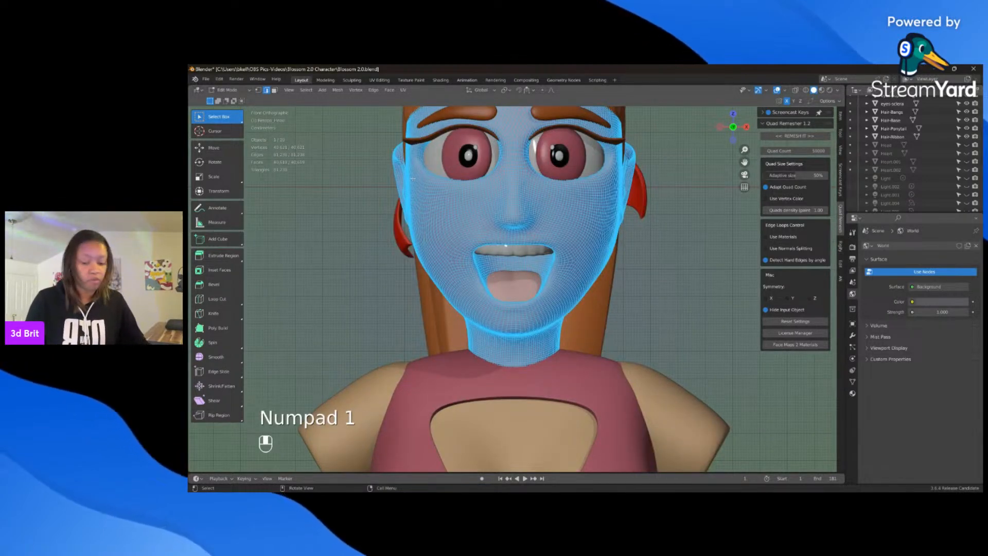
key("Tab")
Step: Examine the remeshed head's surface in Object Mode from the front and from three-quarter angles, ending with it deselected
scroll(353, 199, "up", 2)
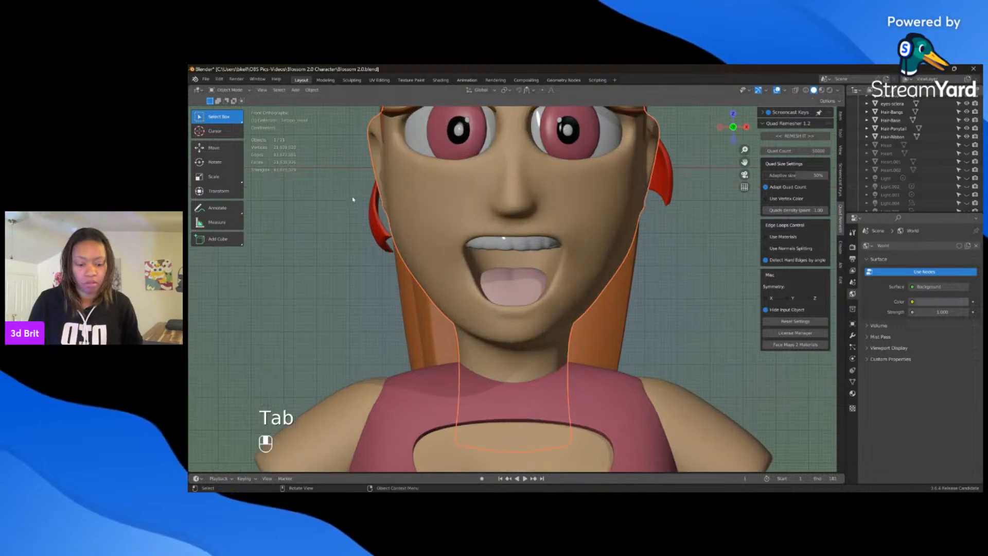
scroll(353, 199, "up", 2)
middle_click_drag(464, 216, 529, 221)
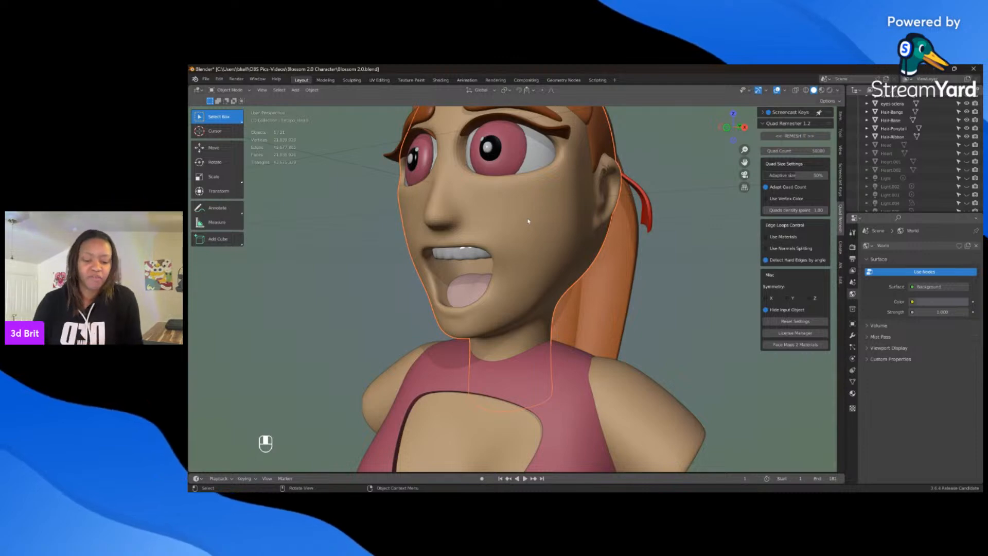
middle_click_drag(550, 241, 638, 258)
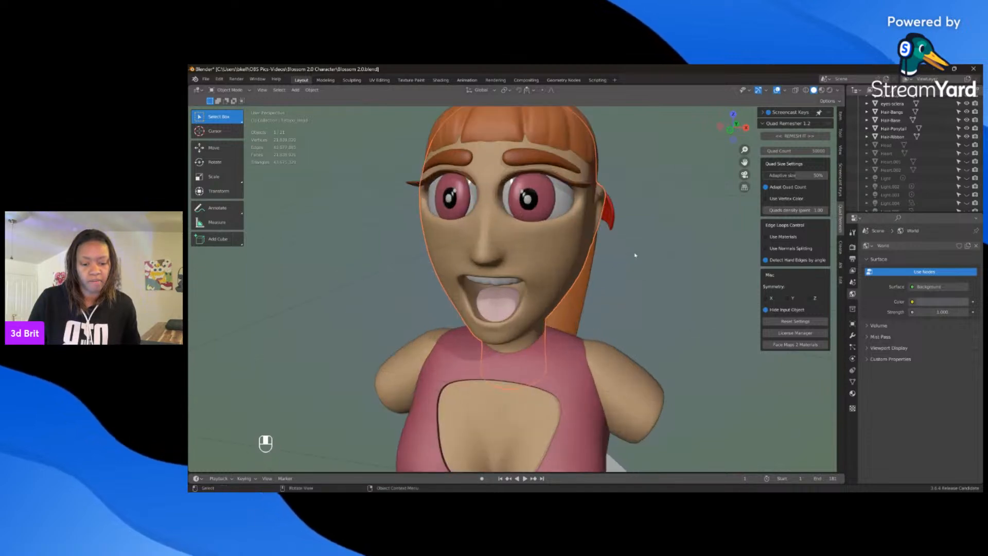
key("KP_1")
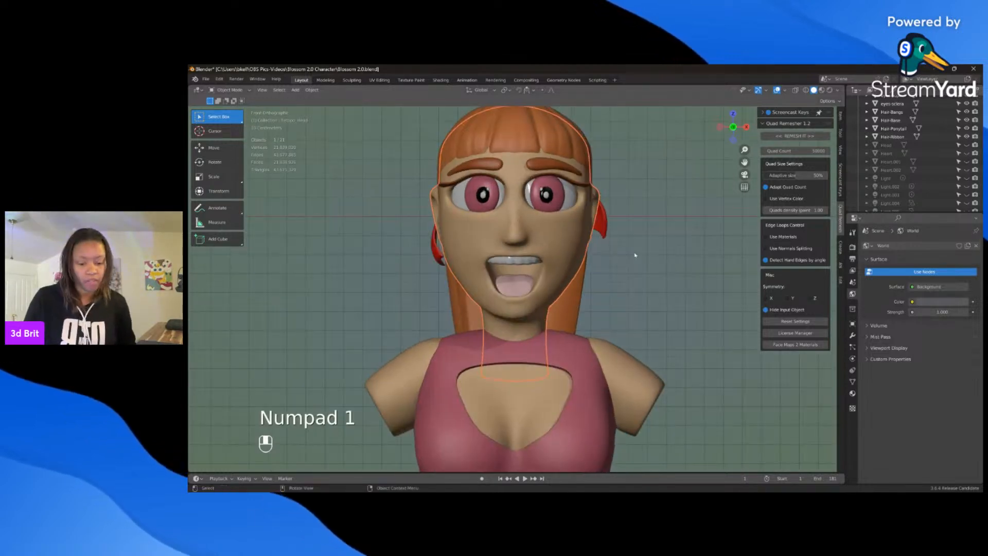
scroll(646, 271, "up", 1)
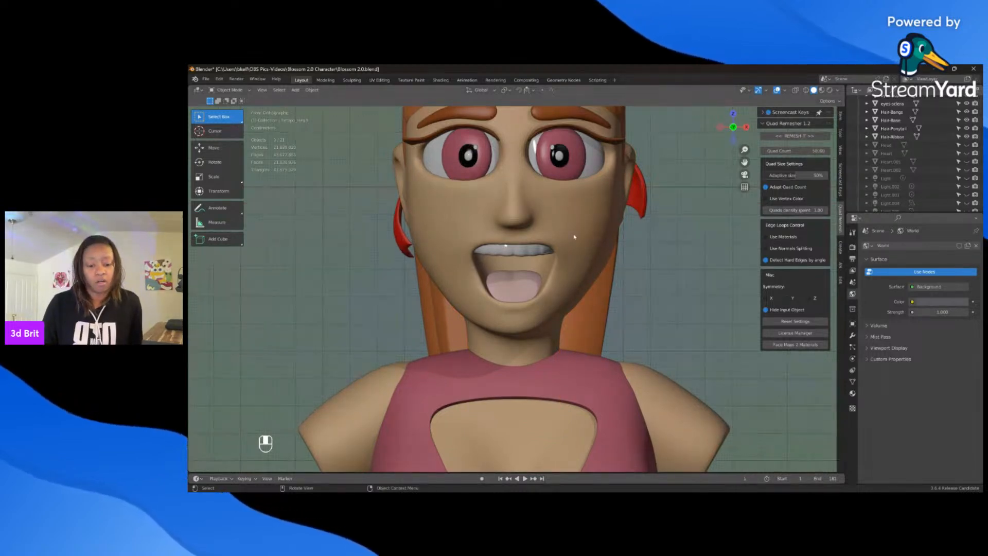
mouse_move(569, 231)
middle_mouse_down()
mouse_move(525, 236)
mouse_move(552, 238)
middle_mouse_up()
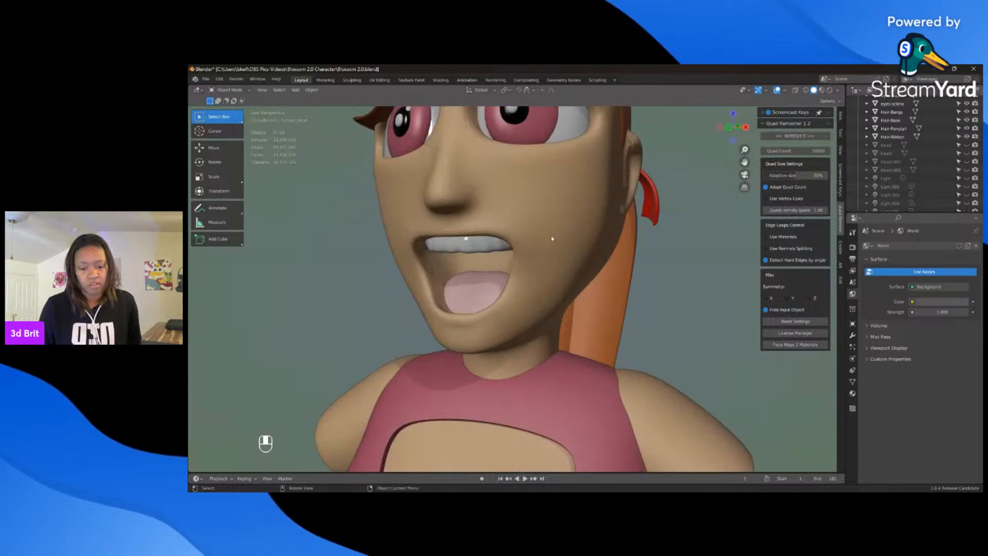
left_click(523, 197)
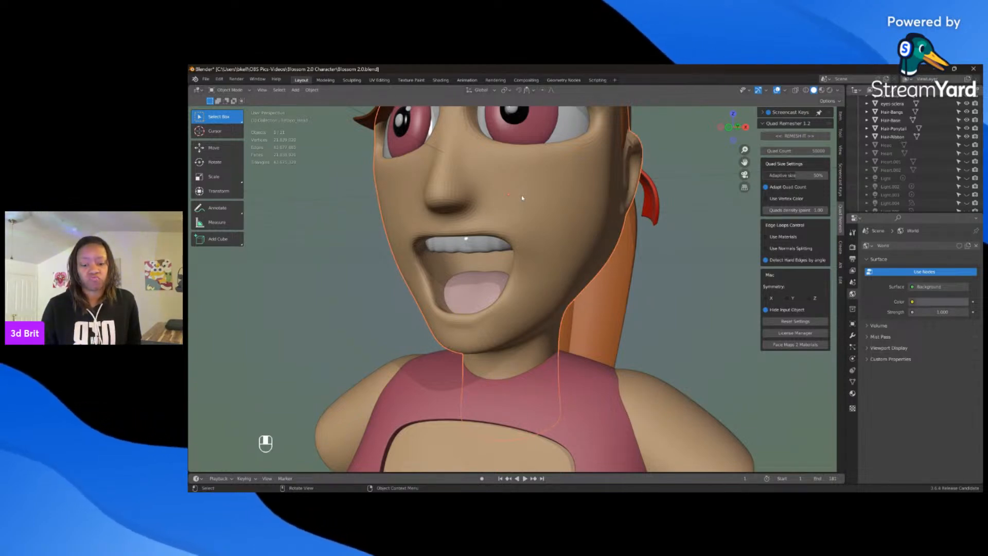
key("KP_1")
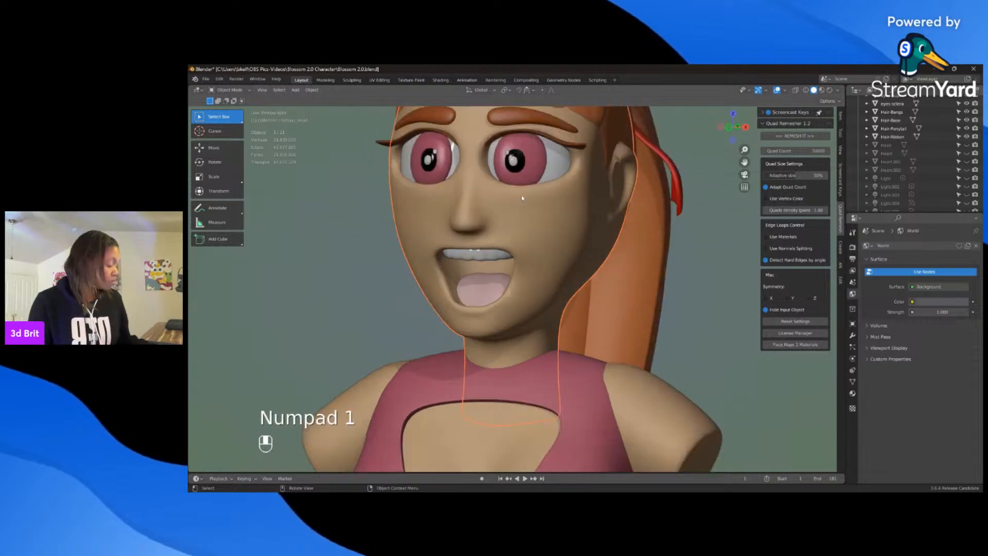
left_click(656, 269)
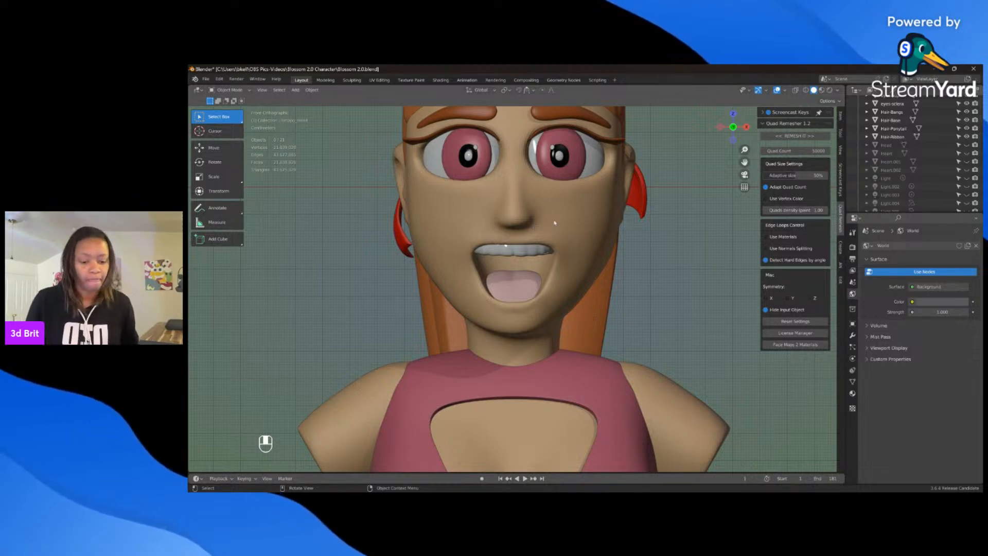
middle_click_drag(555, 222, 507, 229)
scroll(522, 223, "up", 3)
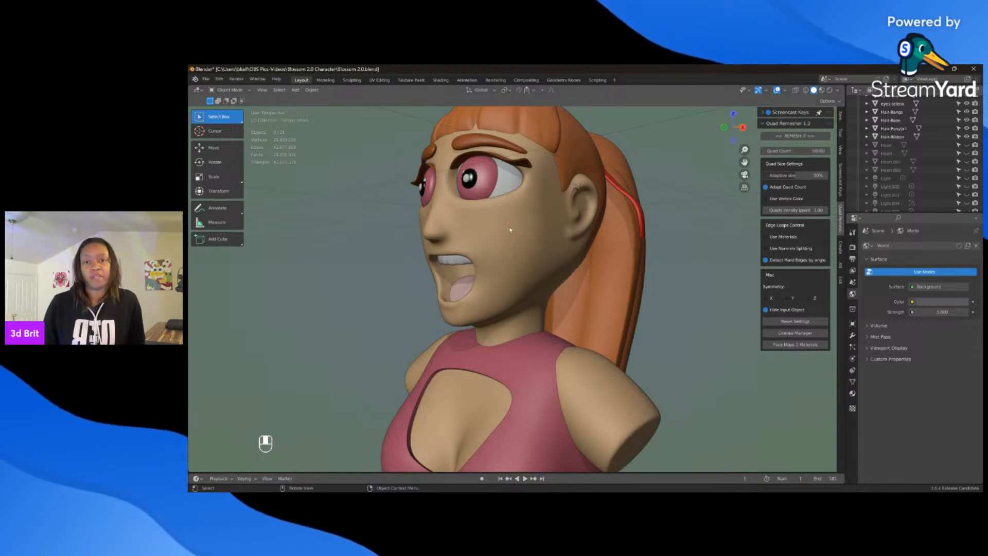
middle_click_drag(510, 230, 536, 246)
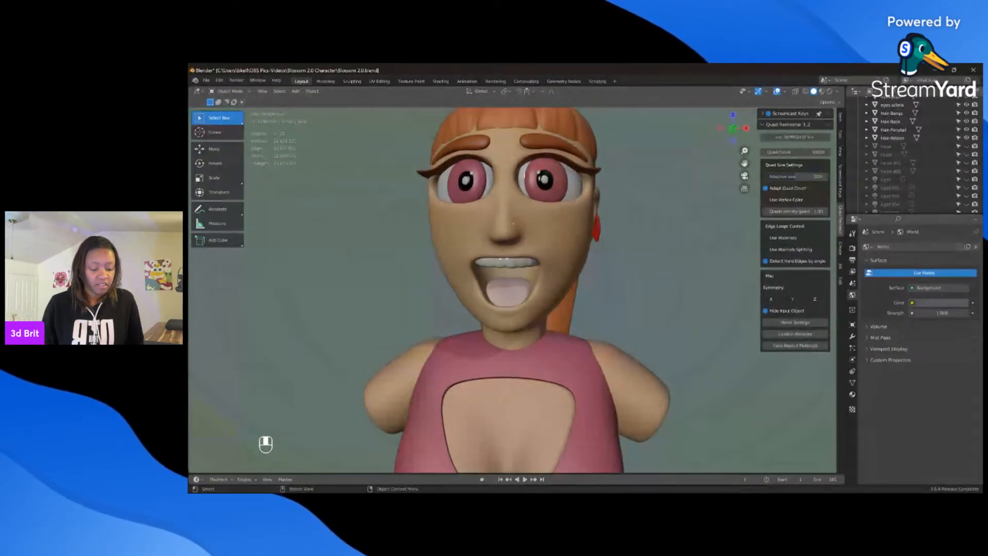